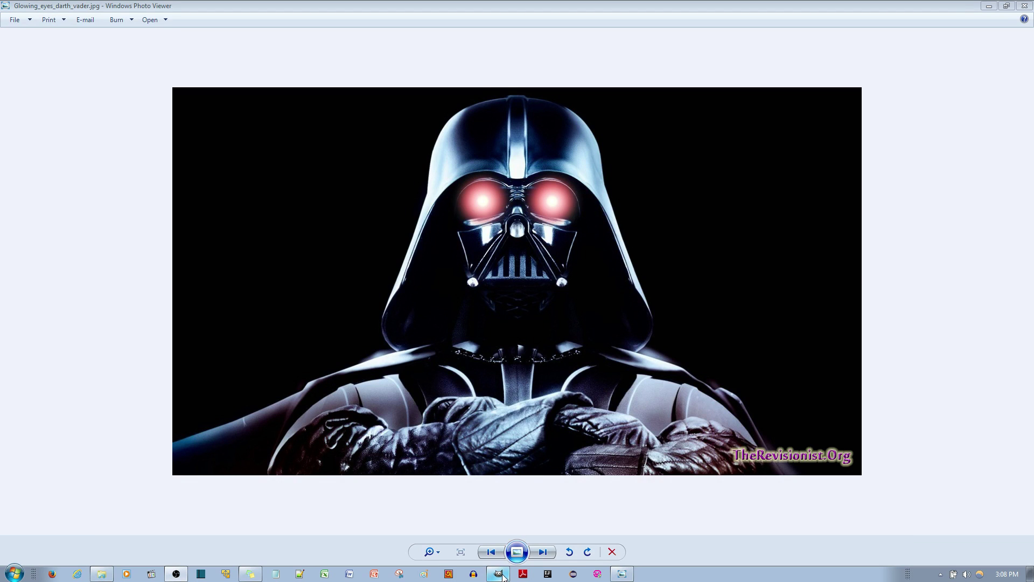
# Open the Darth Vader photo in GIMP and zoom to 300% on the helmet's eye lenses
pyautogui.click(499, 574)
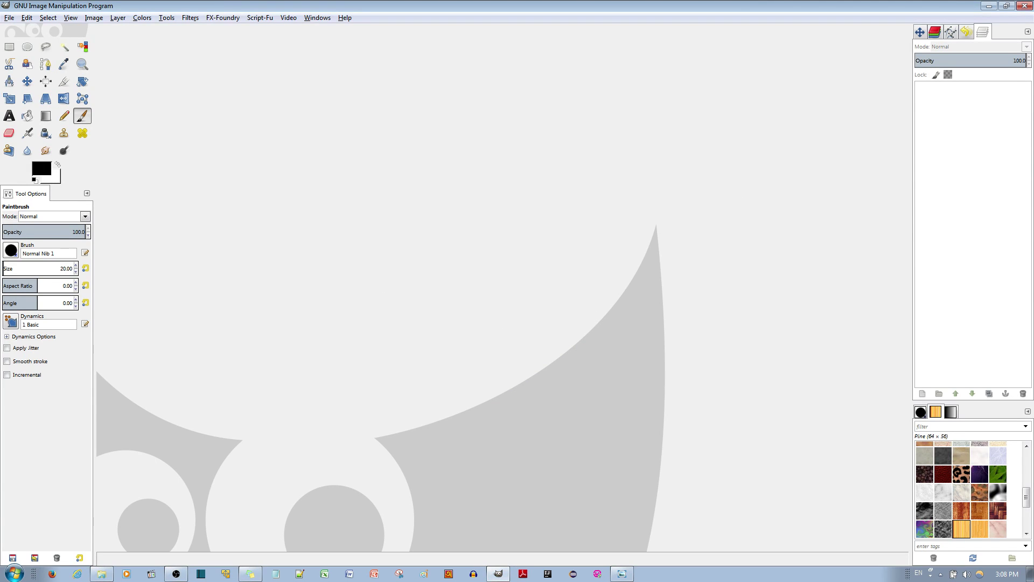
pyautogui.moveTo(623, 322); pyautogui.dragTo(466, 328)
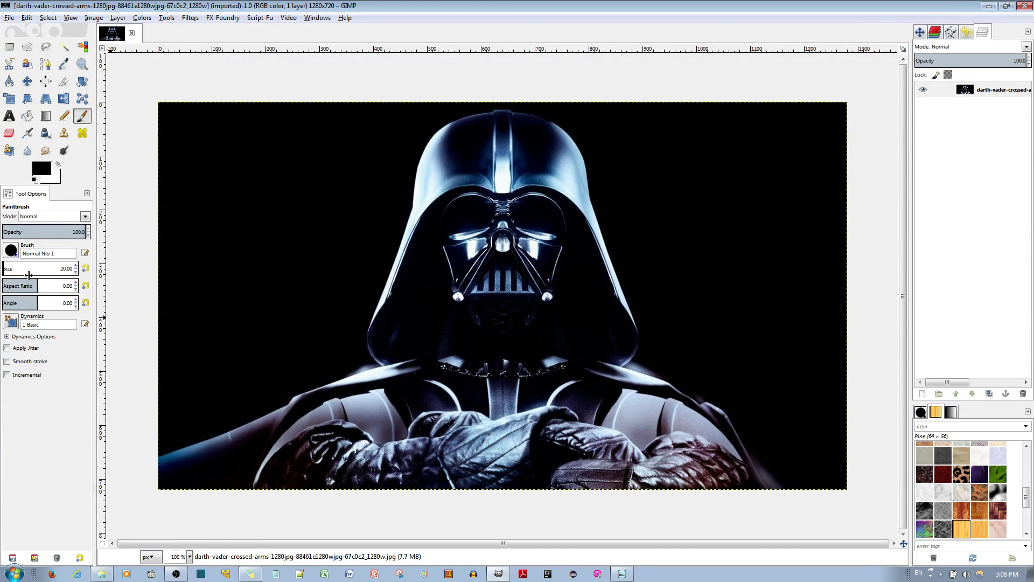
pyautogui.scroll(3, 501, 197)
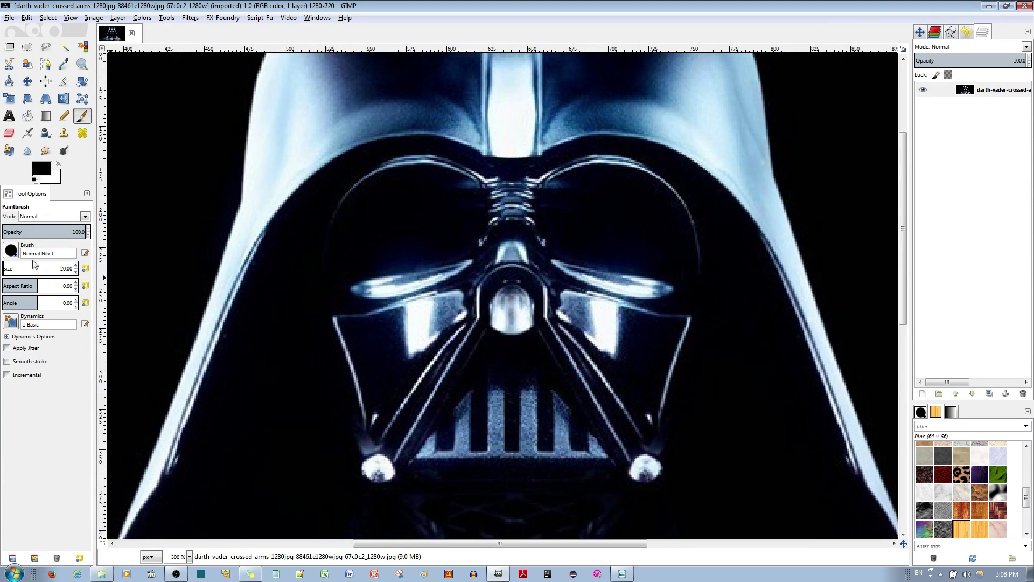
# Set the Paintbrush size to about 54
pyautogui.click(13, 269)
pyautogui.click(9, 269)
pyautogui.scroll(-6, 75, 276)
pyautogui.scroll(-14, 75, 275)
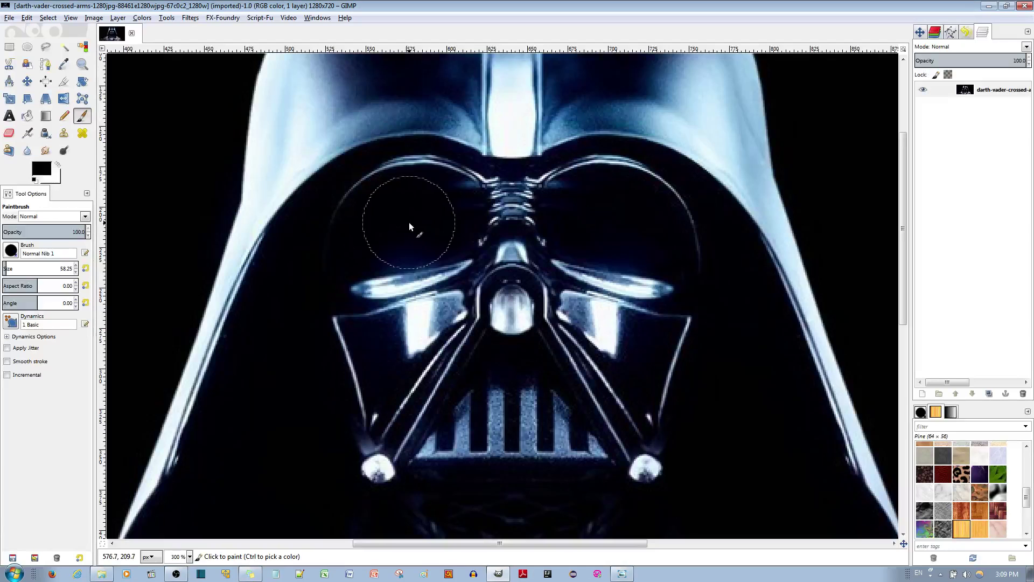
pyautogui.scroll(-1, 77, 275)
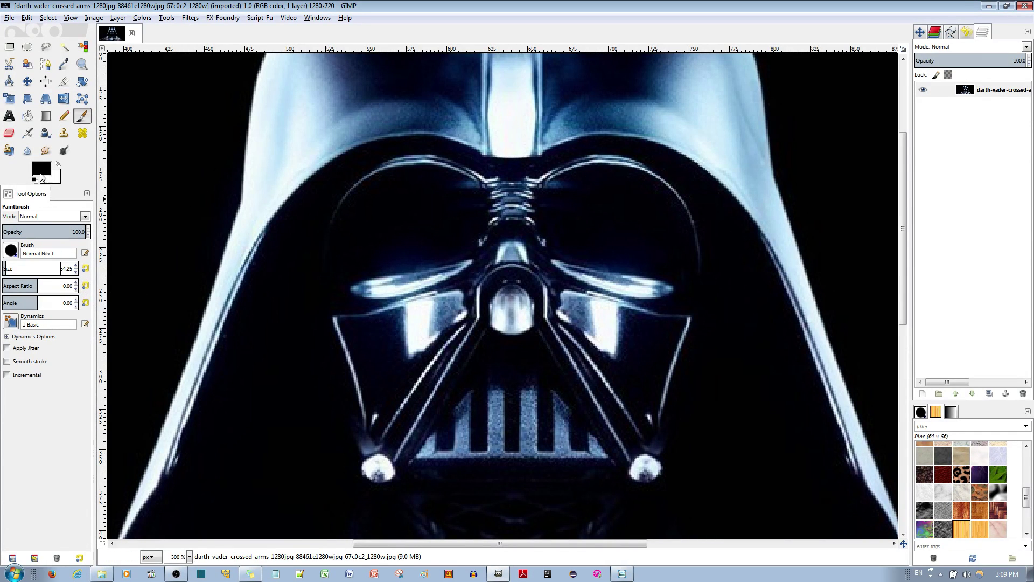
# Set the foreground colour to red ff0000 and paint a solid dab on each eye lens
pyautogui.click(41, 176)
pyautogui.moveTo(163, 256); pyautogui.dragTo(172, 248)
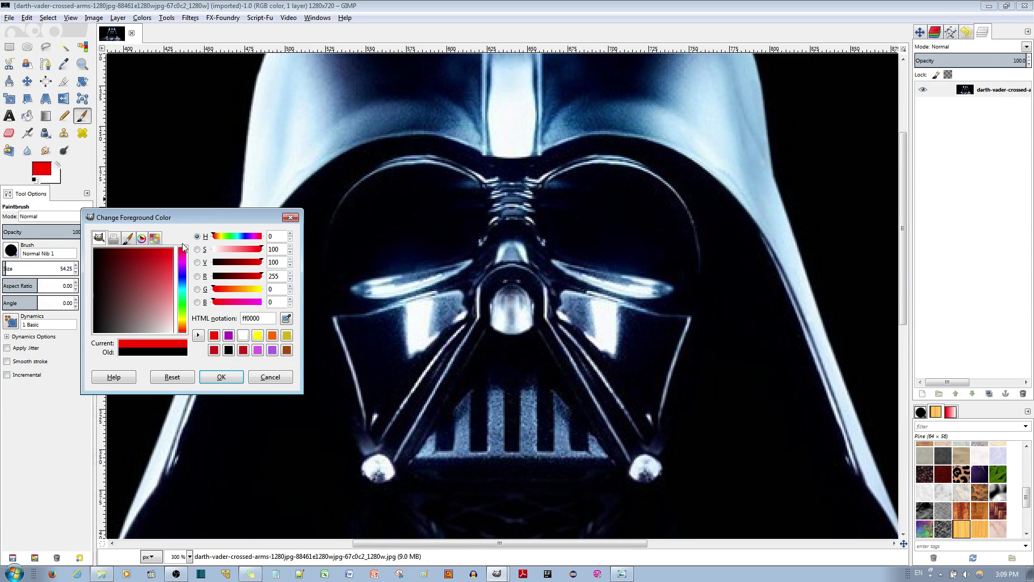
pyautogui.click(220, 377)
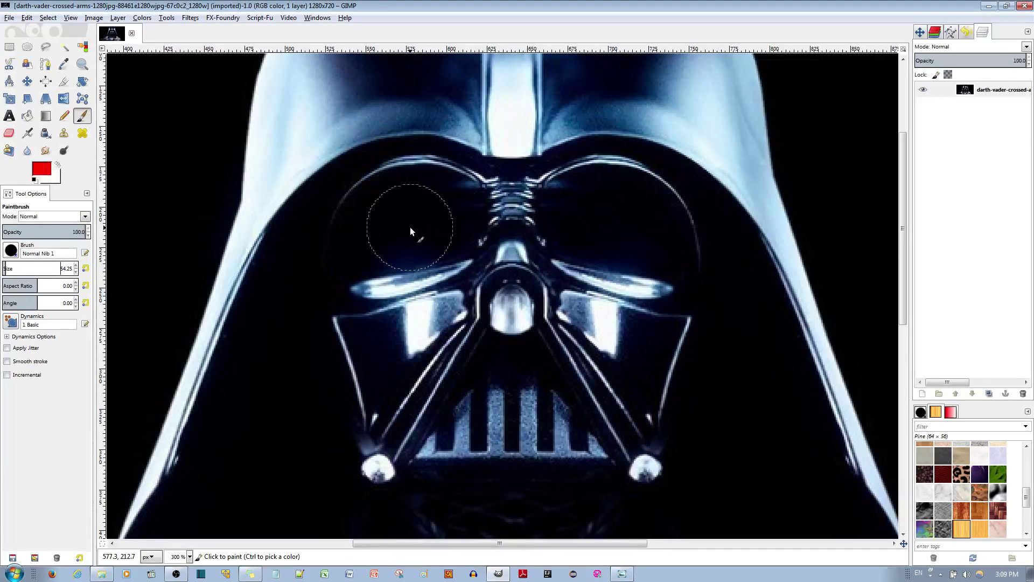
pyautogui.click(410, 227)
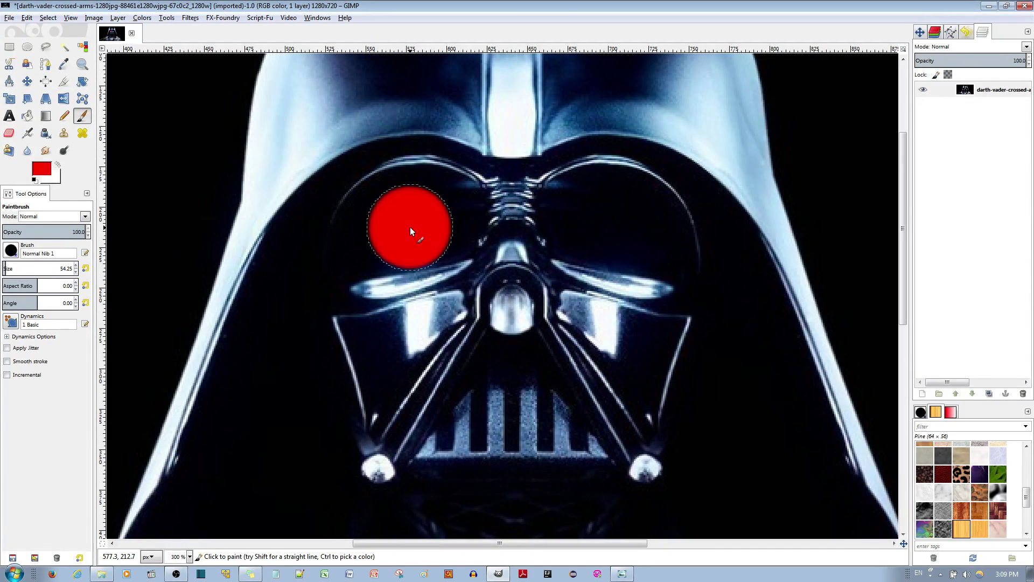
pyautogui.click(620, 225)
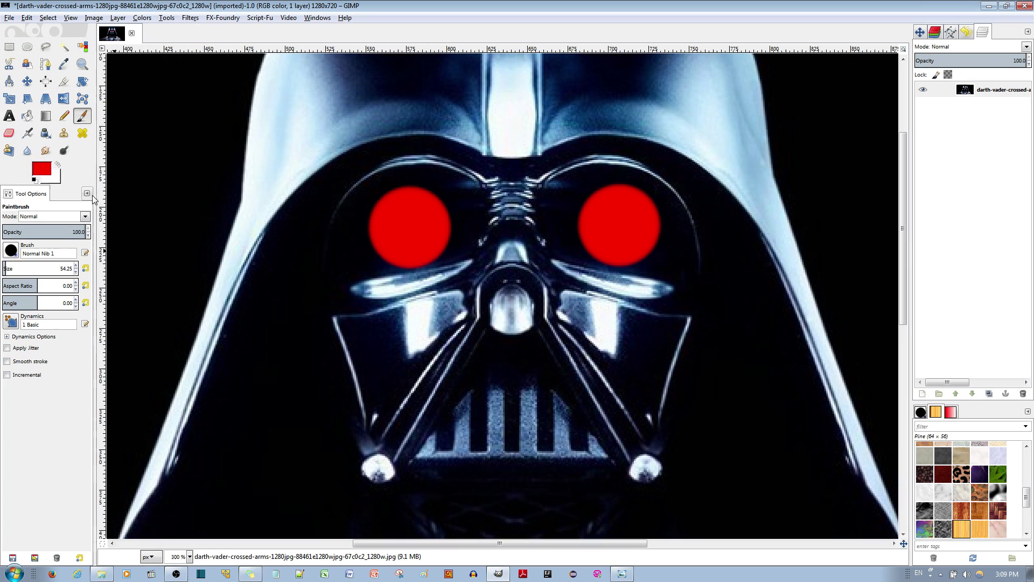
# Select the soft '2. Hardness 075' brush
pyautogui.click(12, 251)
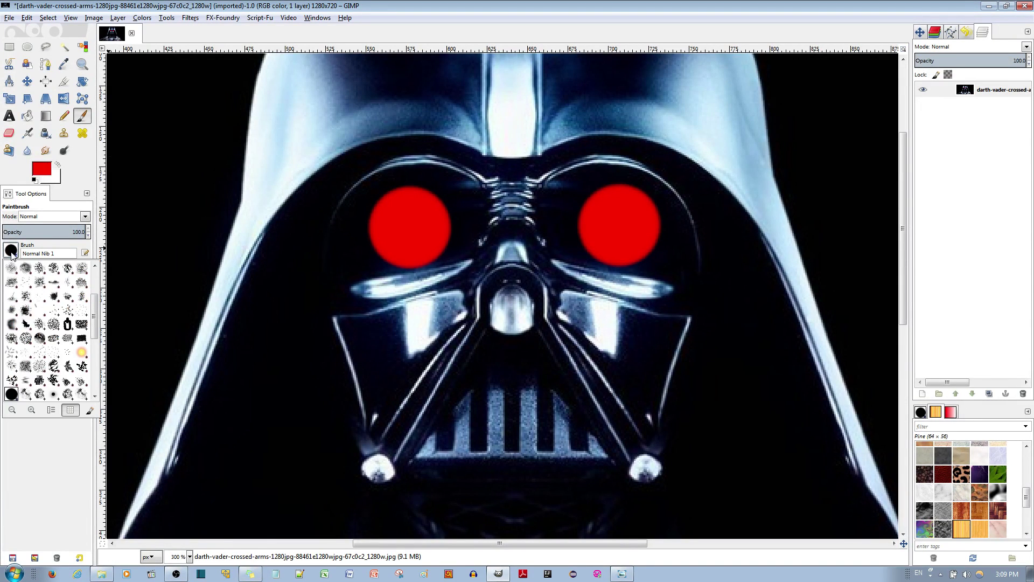
pyautogui.scroll(5, 42, 371)
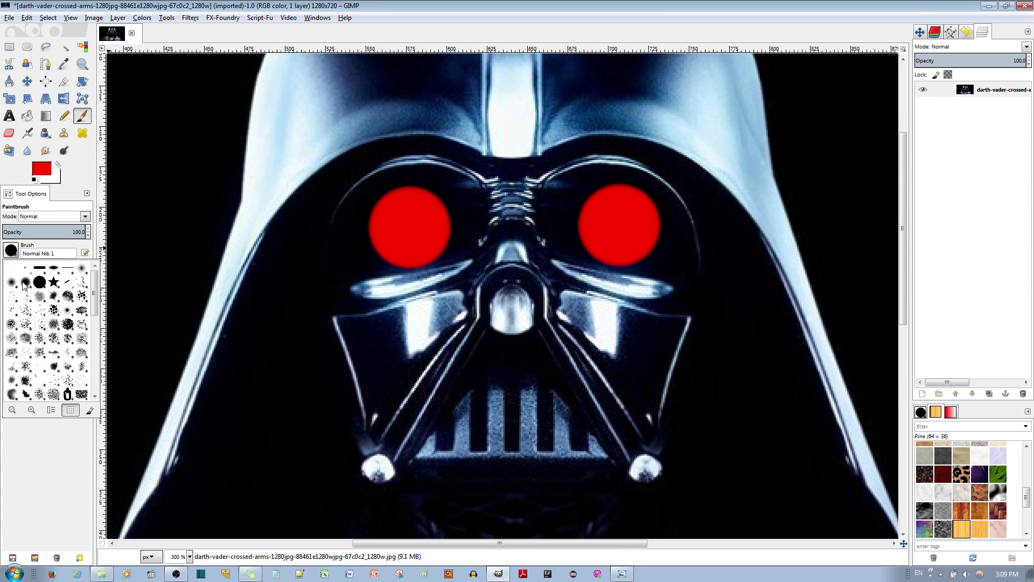
pyautogui.click(25, 284)
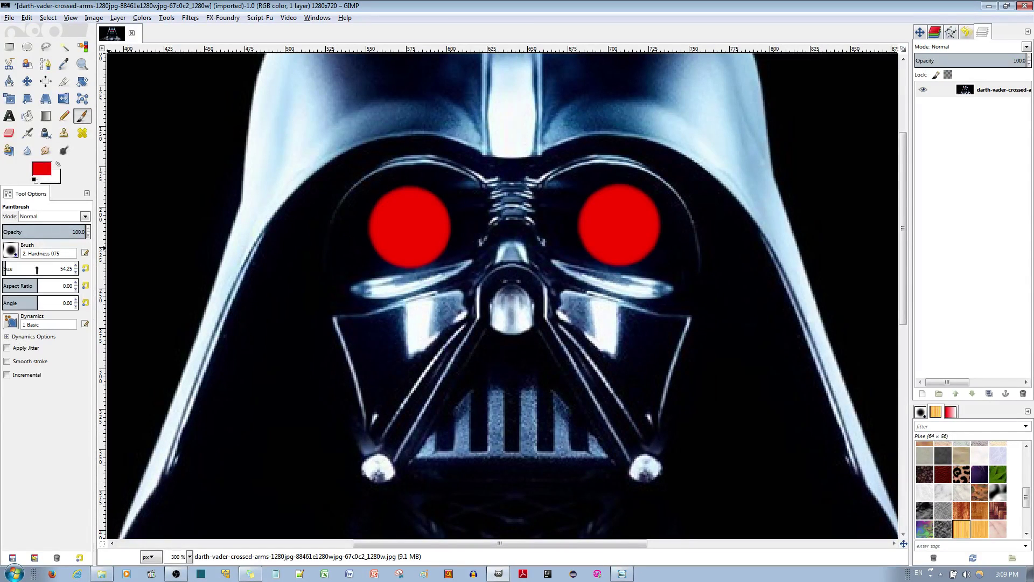
pyautogui.moveTo(62, 254); pyautogui.dragTo(38, 255)
pyautogui.click(72, 255)
pyautogui.click(11, 255)
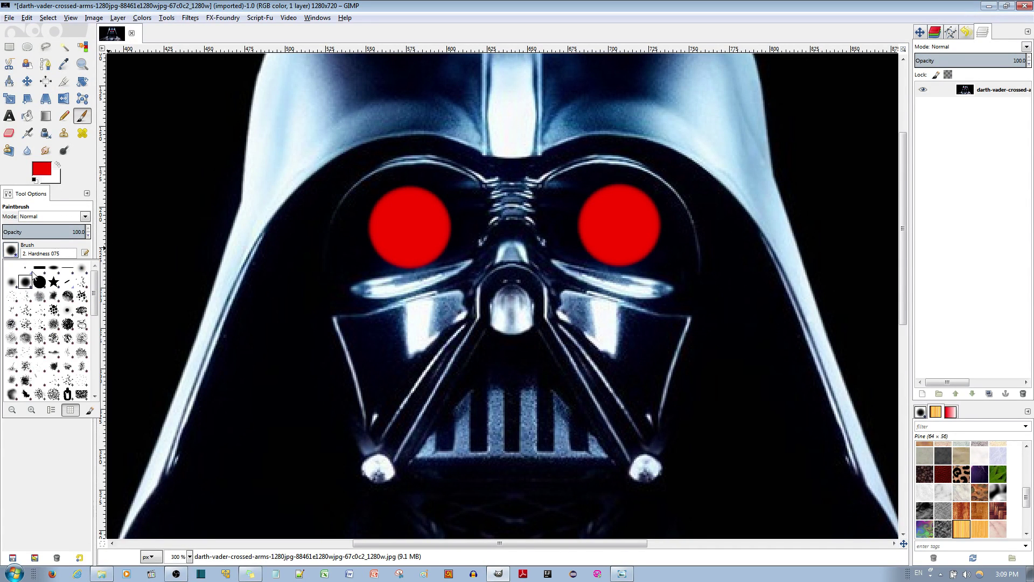
pyautogui.click(52, 246)
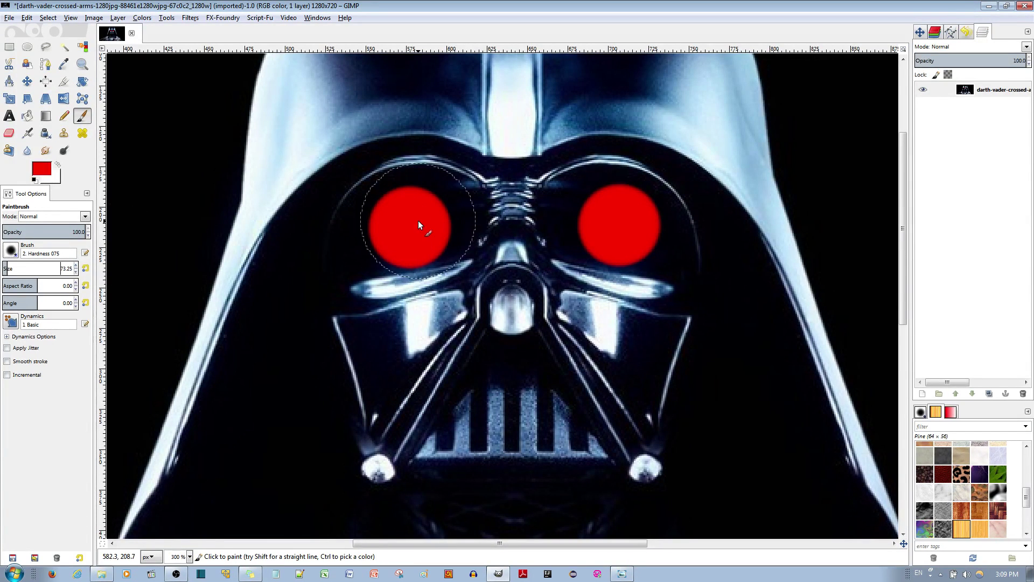
# Raise the brush size to about 113 and paint a soft red glow over the left eye
pyautogui.click(76, 265)
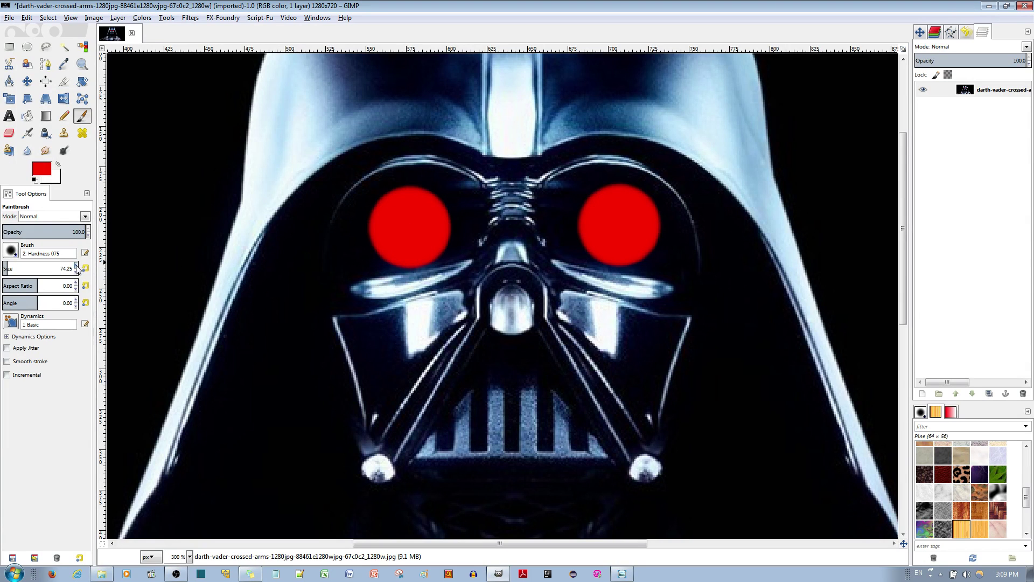
pyautogui.click(76, 266)
pyautogui.click(76, 265)
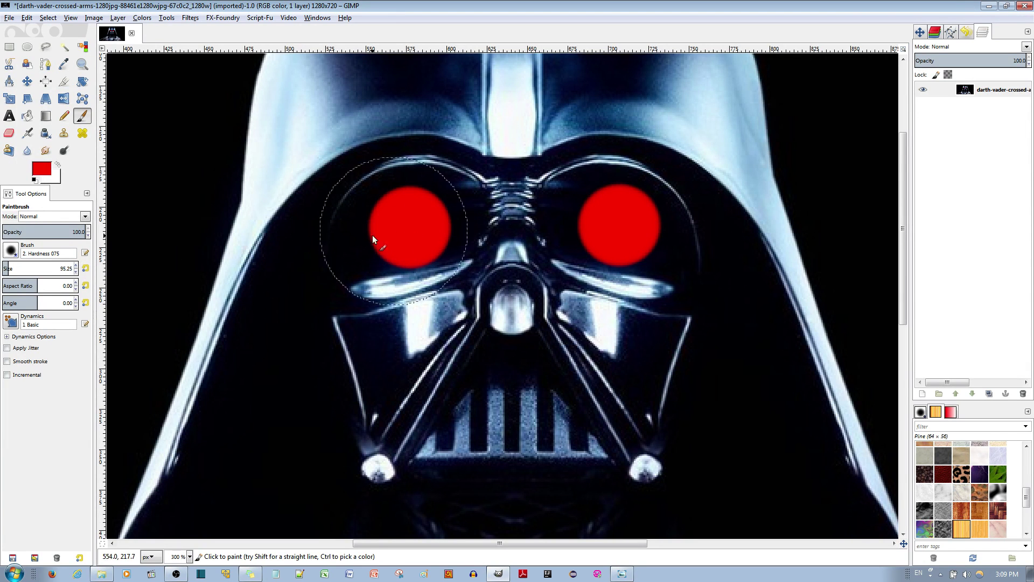
pyautogui.click(76, 265)
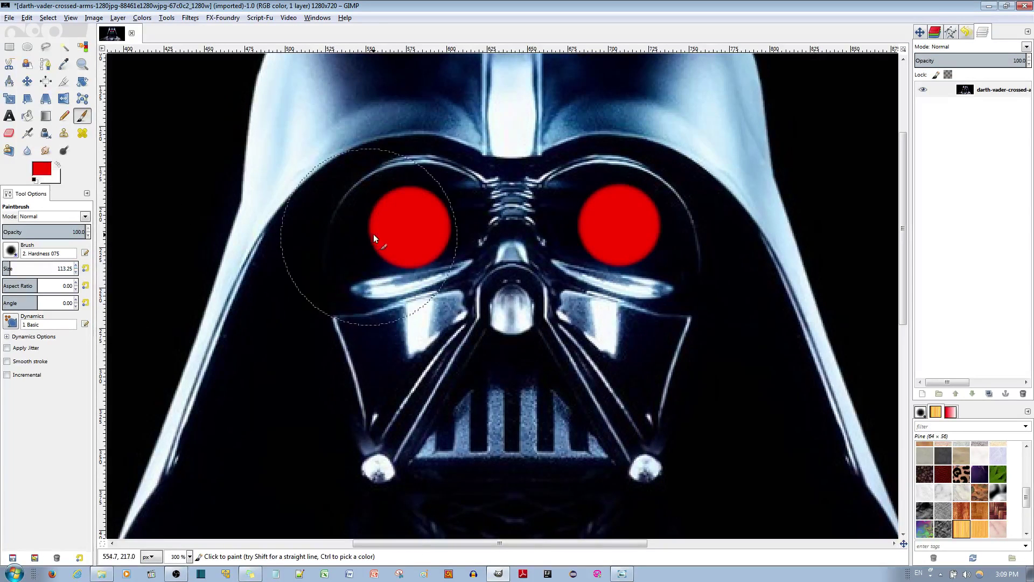
pyautogui.click(409, 226)
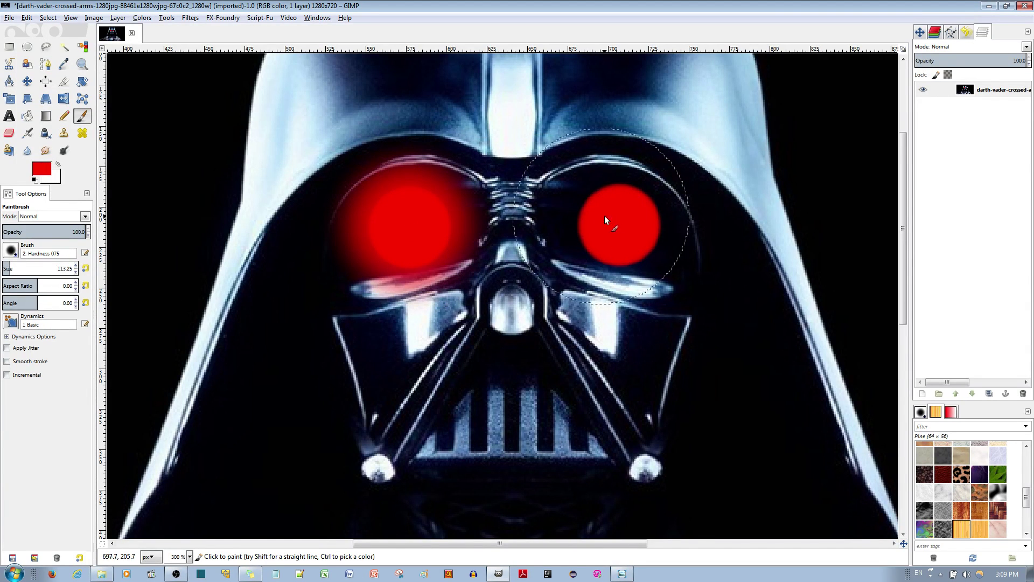
# Paint a soft red glow over the right eye, then switch to yellow ffff00 at brush size 28.25
pyautogui.click(620, 224)
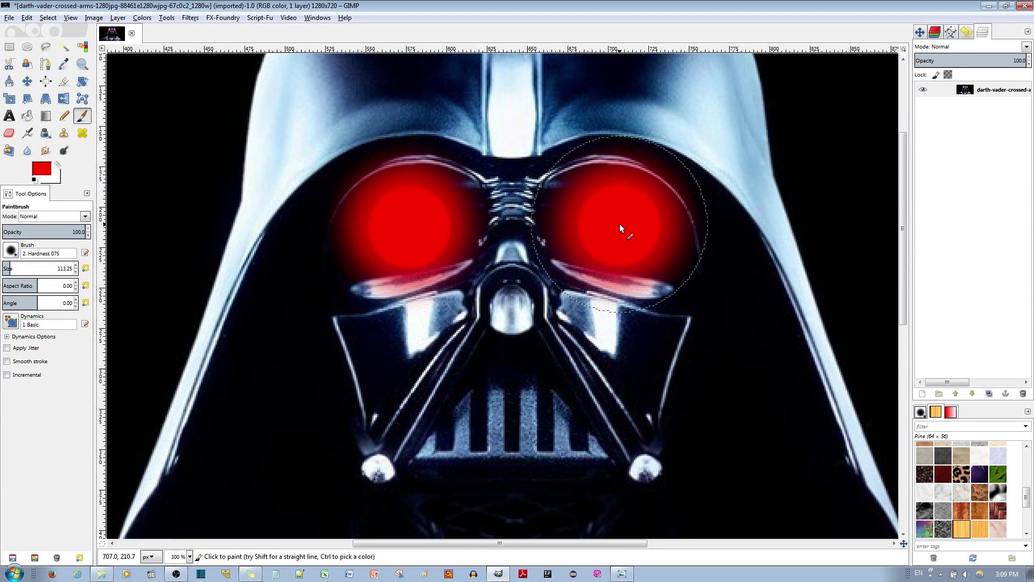
pyautogui.click(42, 171)
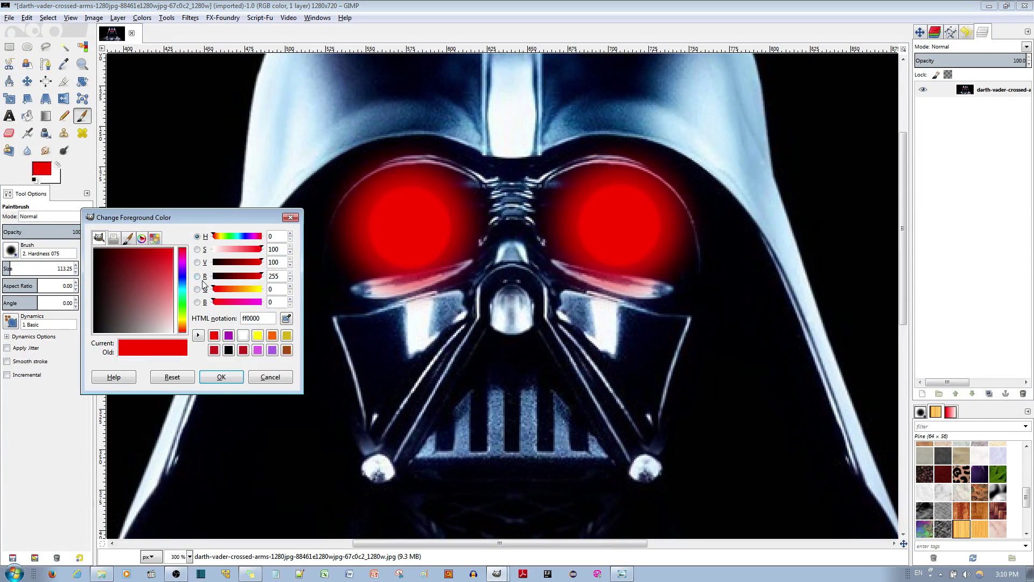
pyautogui.click(258, 336)
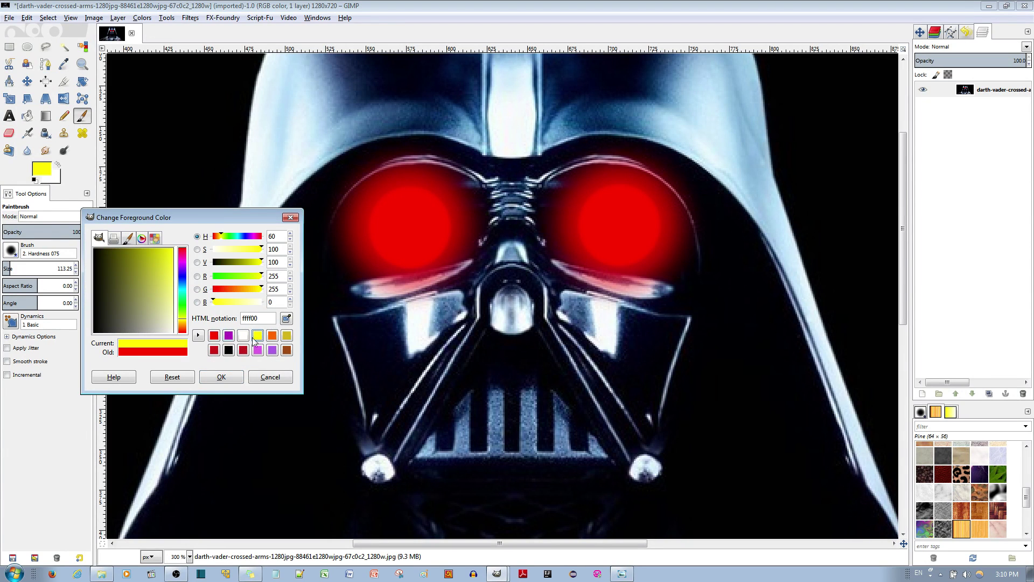
pyautogui.click(220, 377)
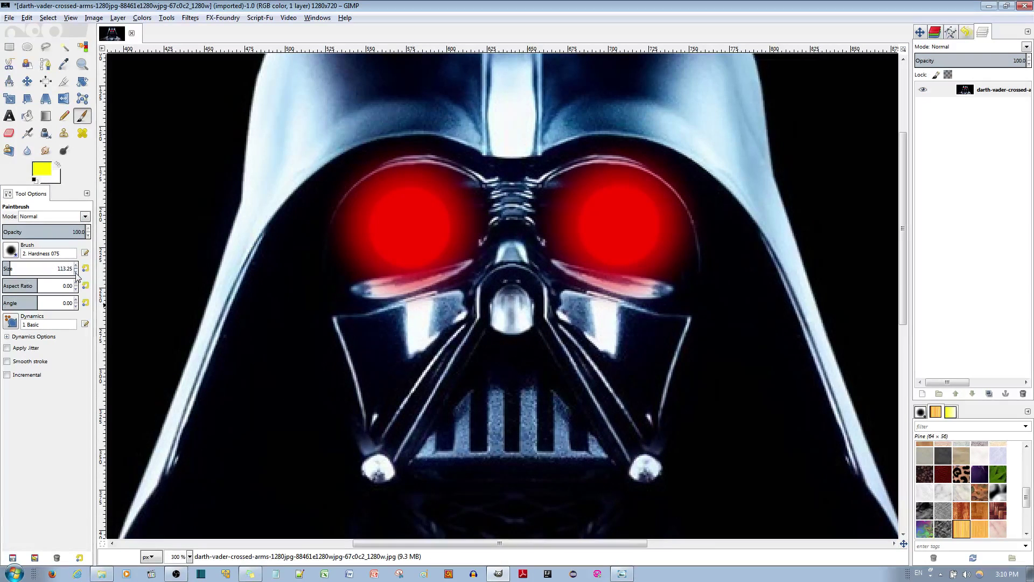
pyautogui.click(76, 273)
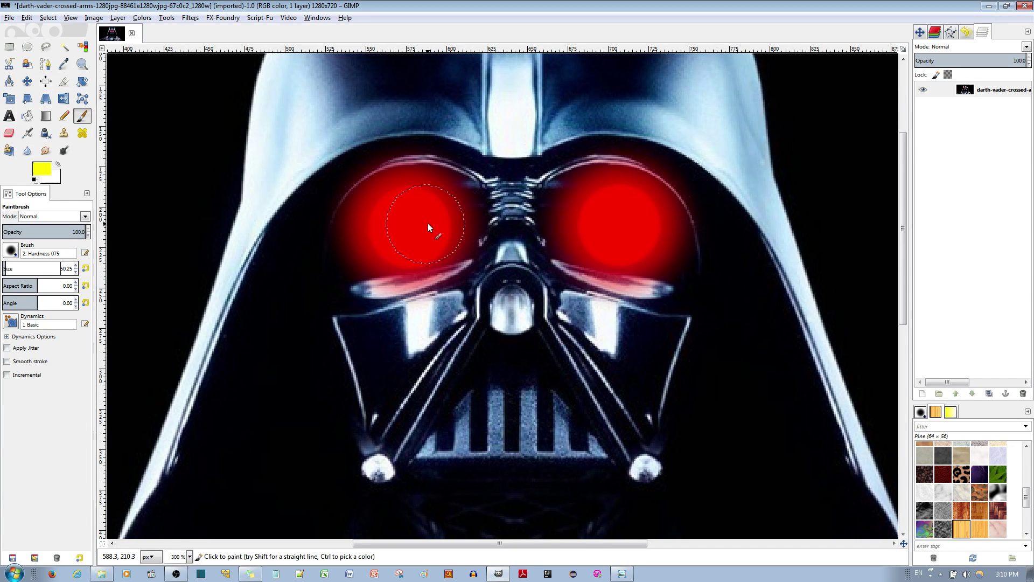
pyautogui.click(76, 274)
pyautogui.click(77, 274)
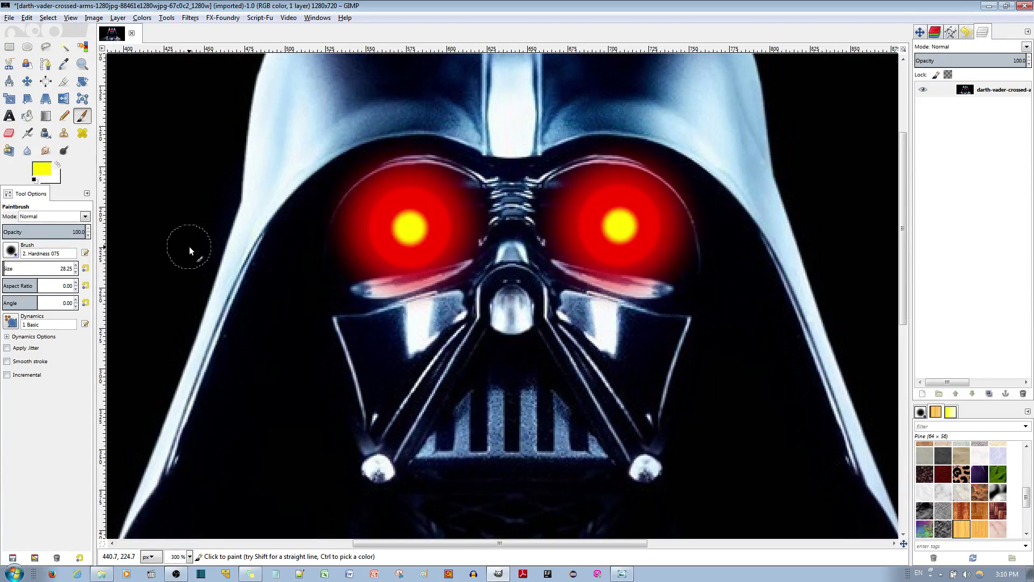
# Switch to white, shrink the brush to about 4, and dab each eye's centre
pyautogui.click(39, 176)
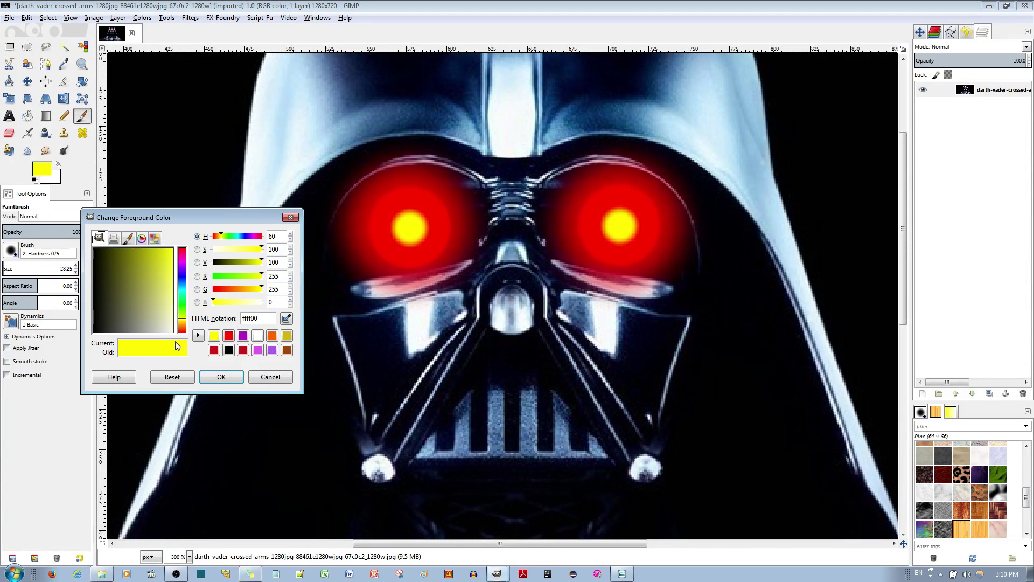
pyautogui.click(258, 336)
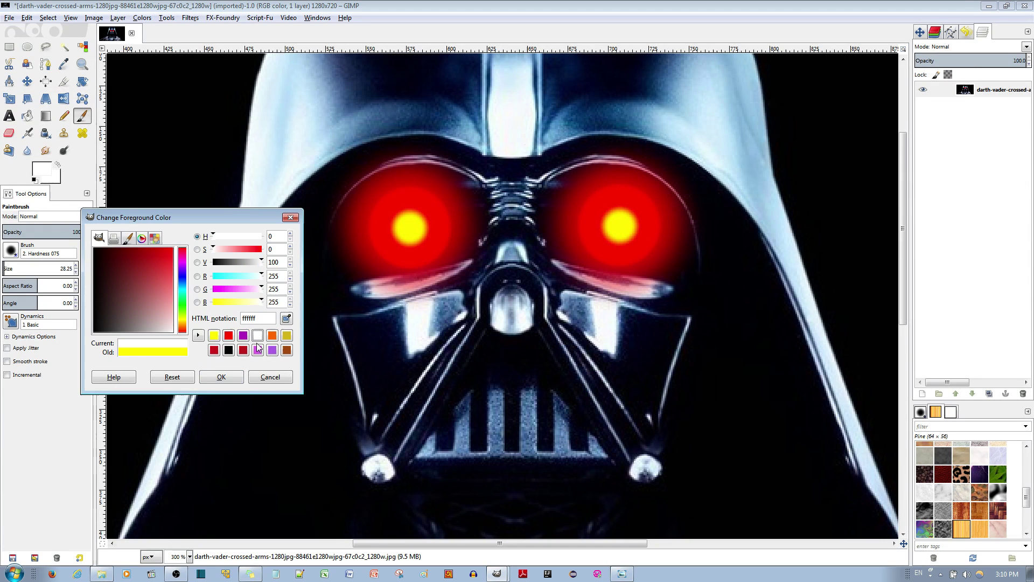
pyautogui.click(221, 377)
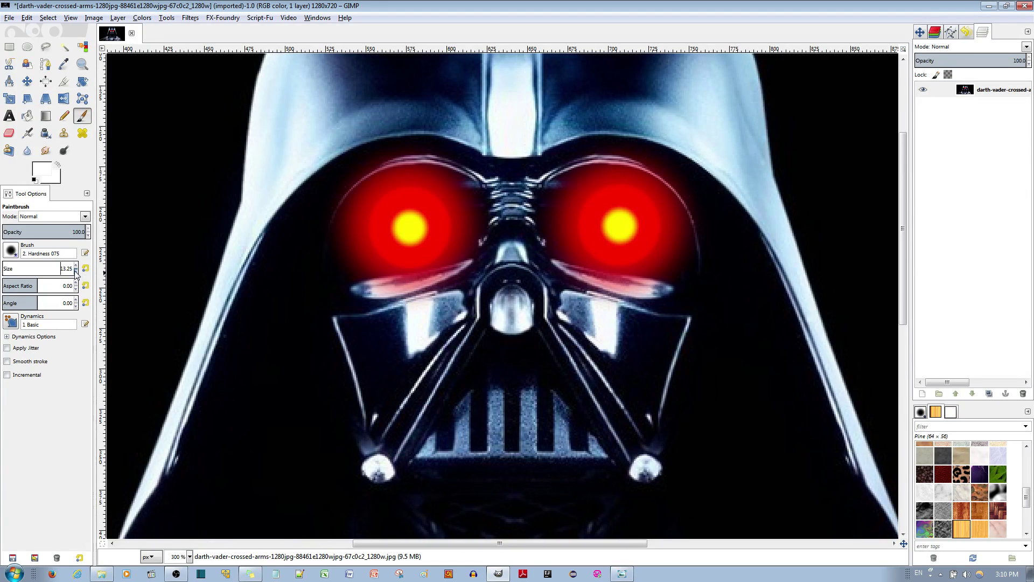
pyautogui.scroll(-9, 76, 272)
pyautogui.click(410, 228)
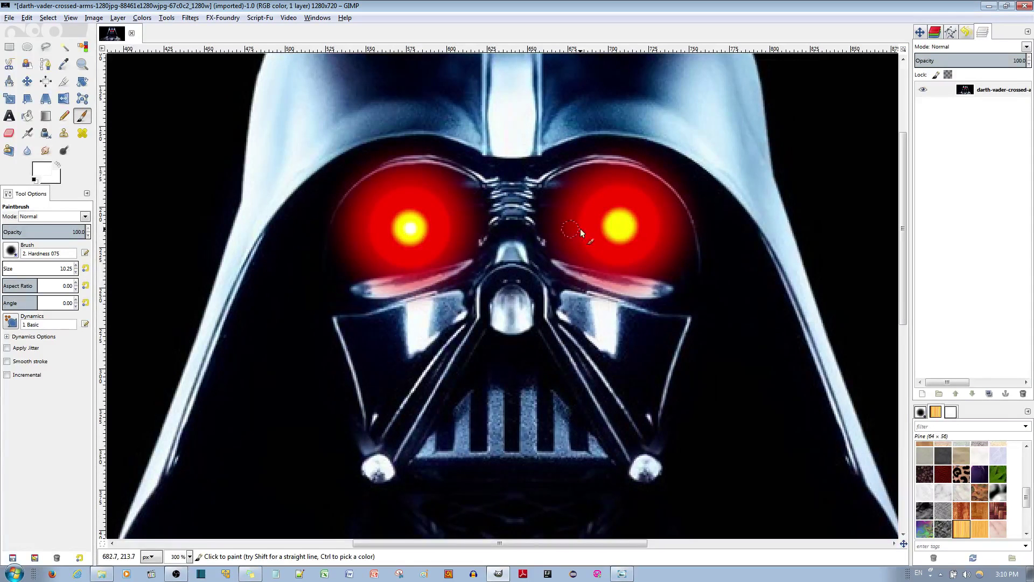
pyautogui.click(620, 227)
# Set the brush size to about 111 and the opacity to about 50
pyautogui.click(28, 268)
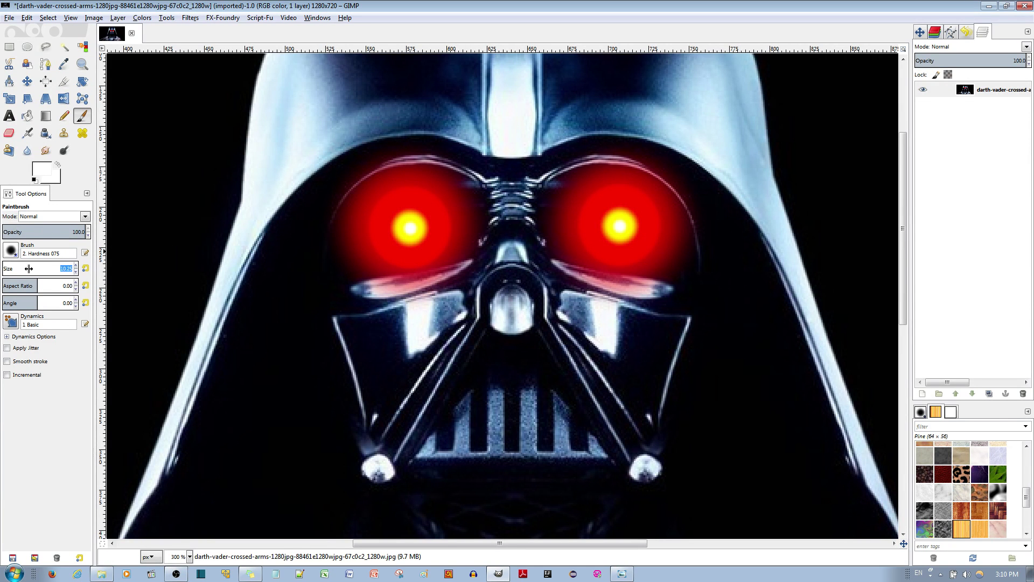
pyautogui.click(23, 269)
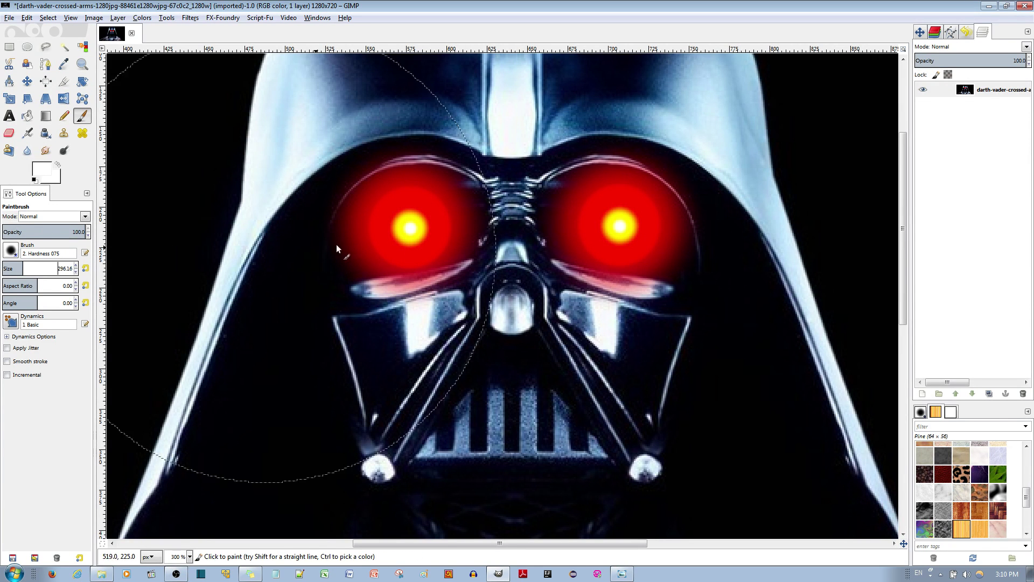
pyautogui.click(14, 268)
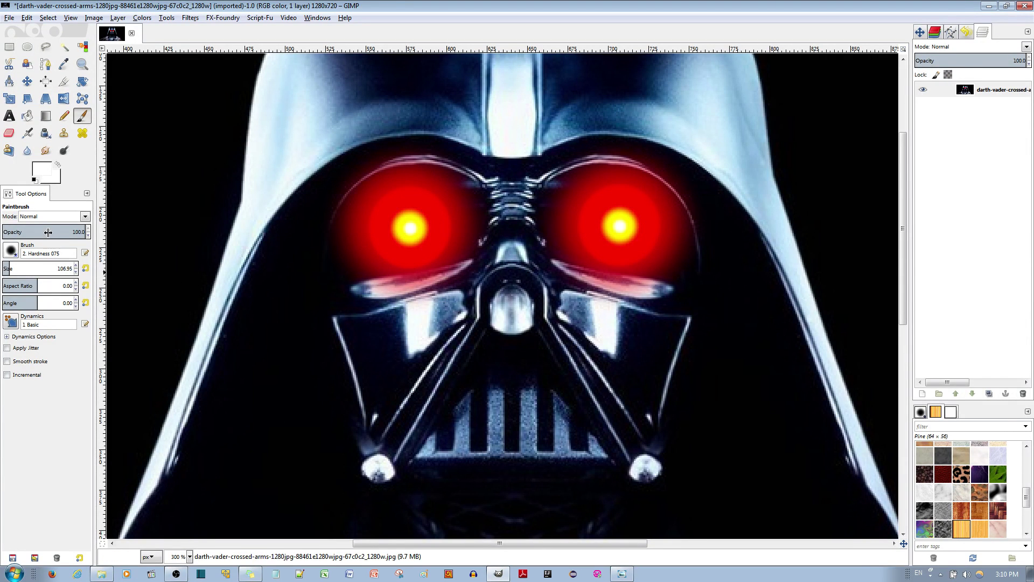
pyautogui.moveTo(47, 231); pyautogui.dragTo(42, 231)
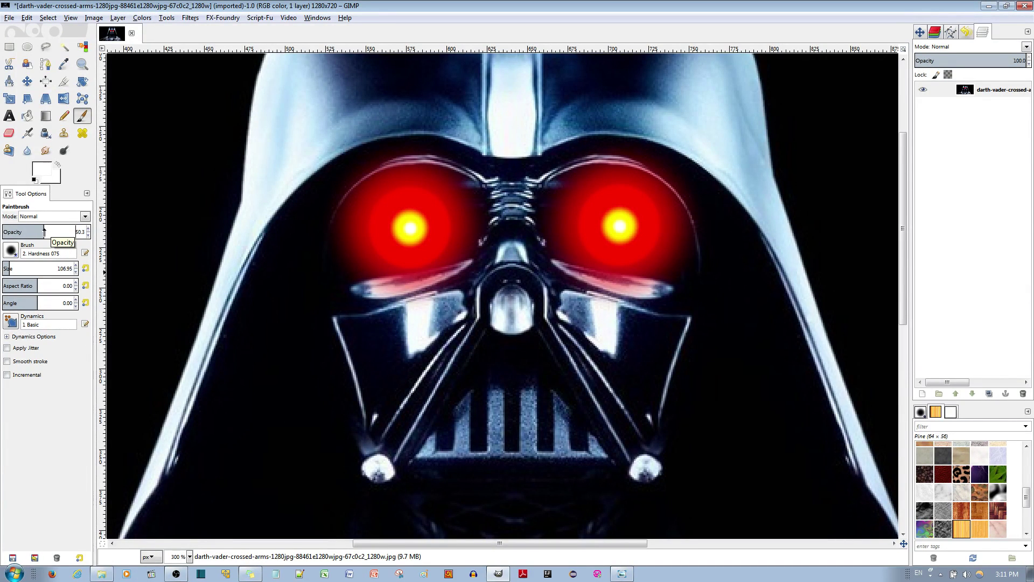
pyautogui.click(75, 267)
pyautogui.click(75, 266)
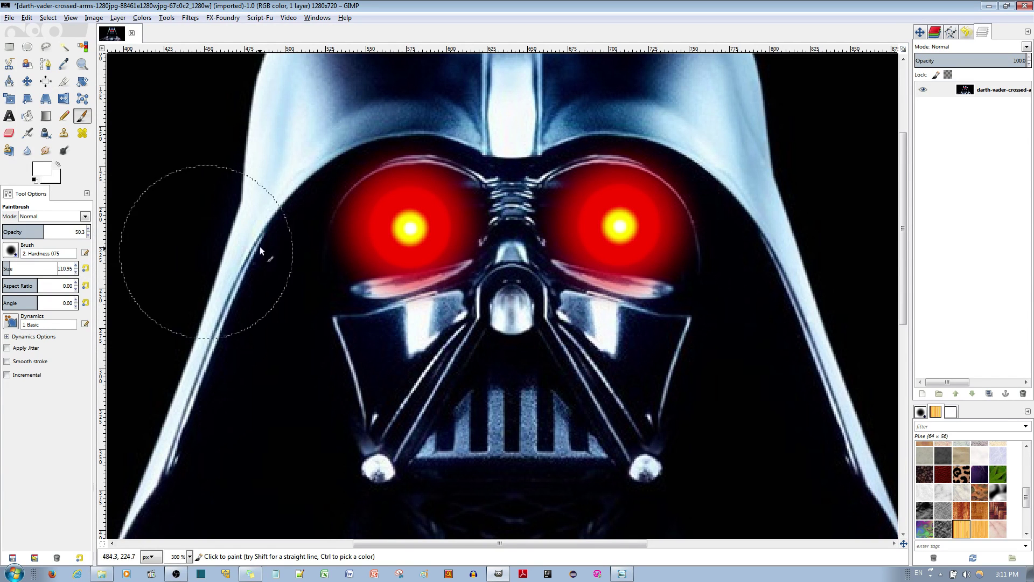
# Wash both eye glows with half-transparent white and zoom back out to 100%
pyautogui.click(412, 232)
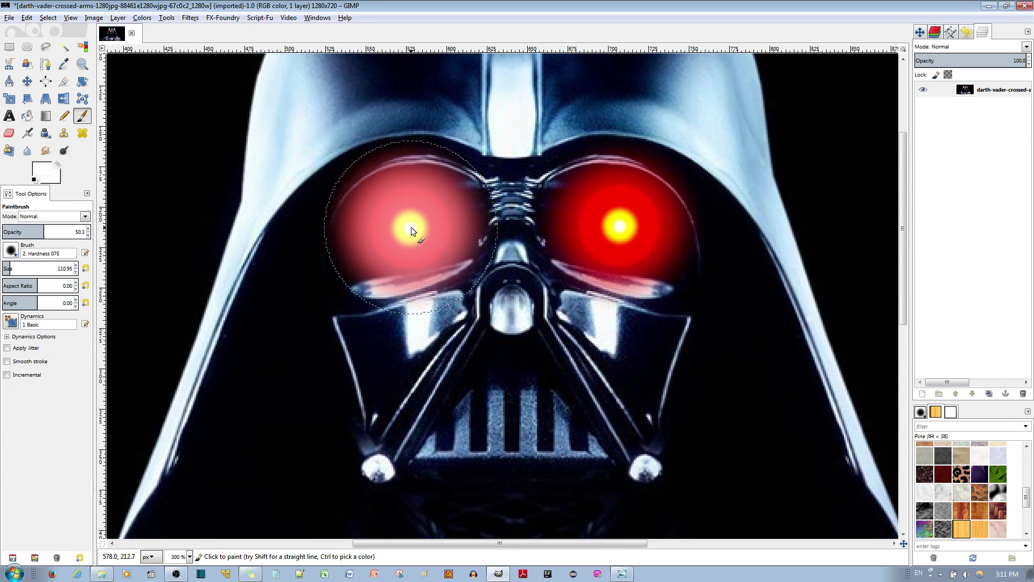
pyautogui.click(621, 227)
pyautogui.scroll(-3, 579, 203)
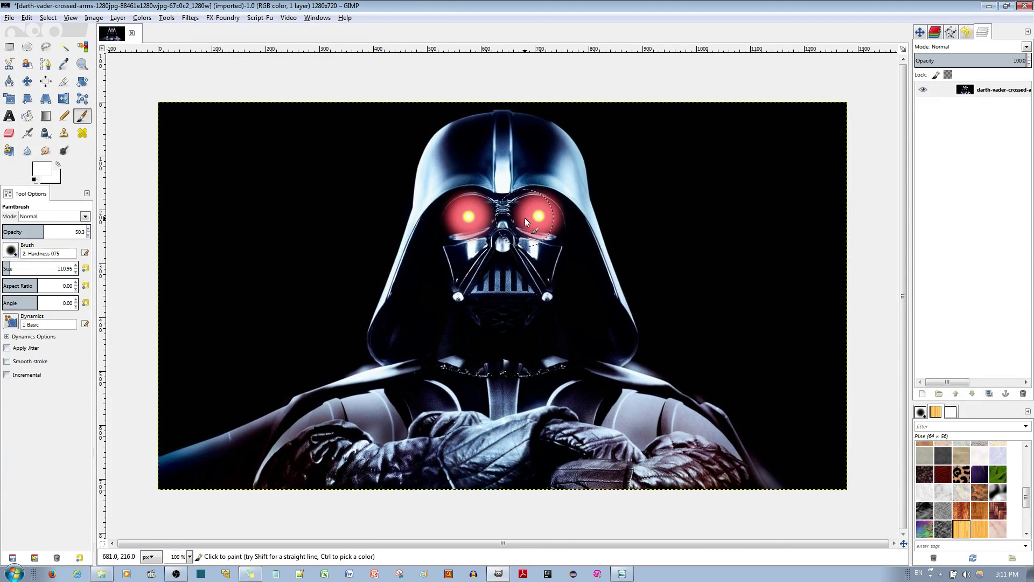
pyautogui.click(623, 574)
pyautogui.click(622, 573)
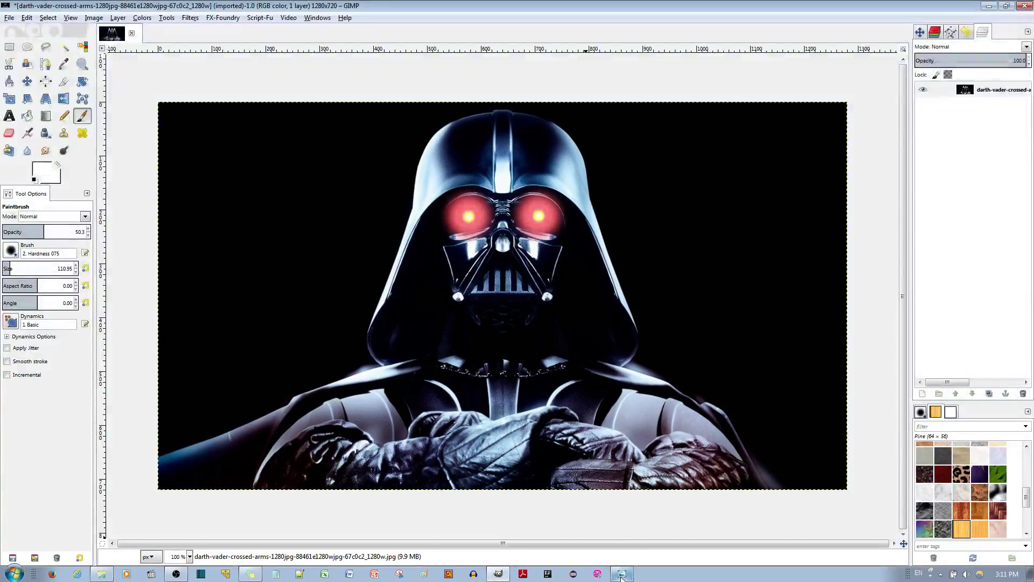
pyautogui.click(622, 574)
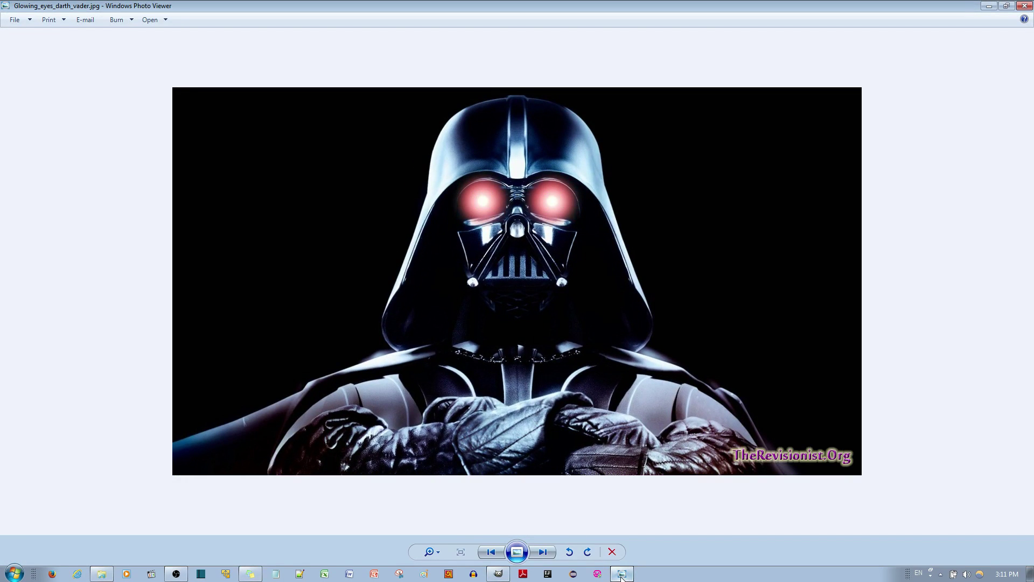
pyautogui.click(622, 574)
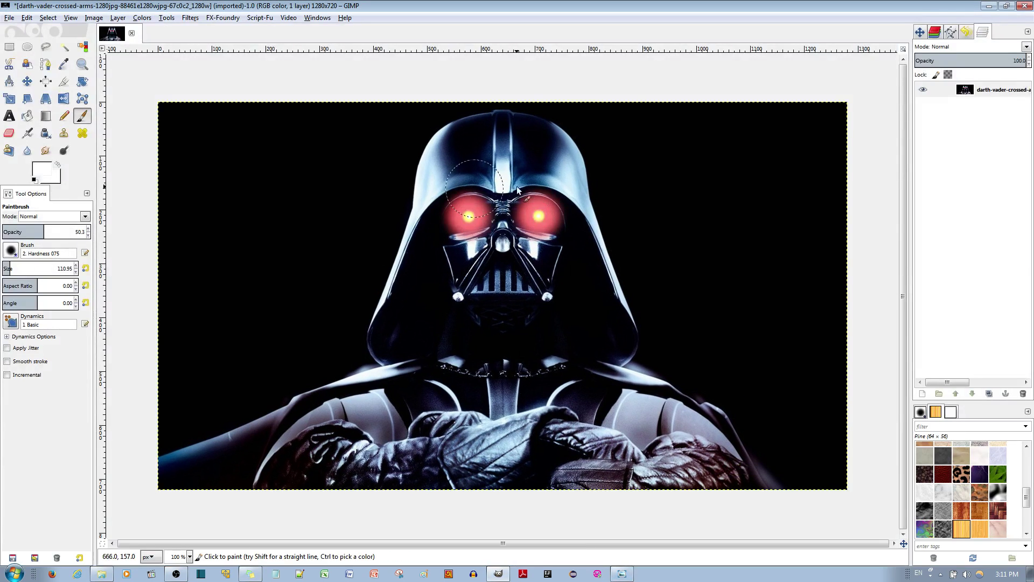
pyautogui.click(623, 574)
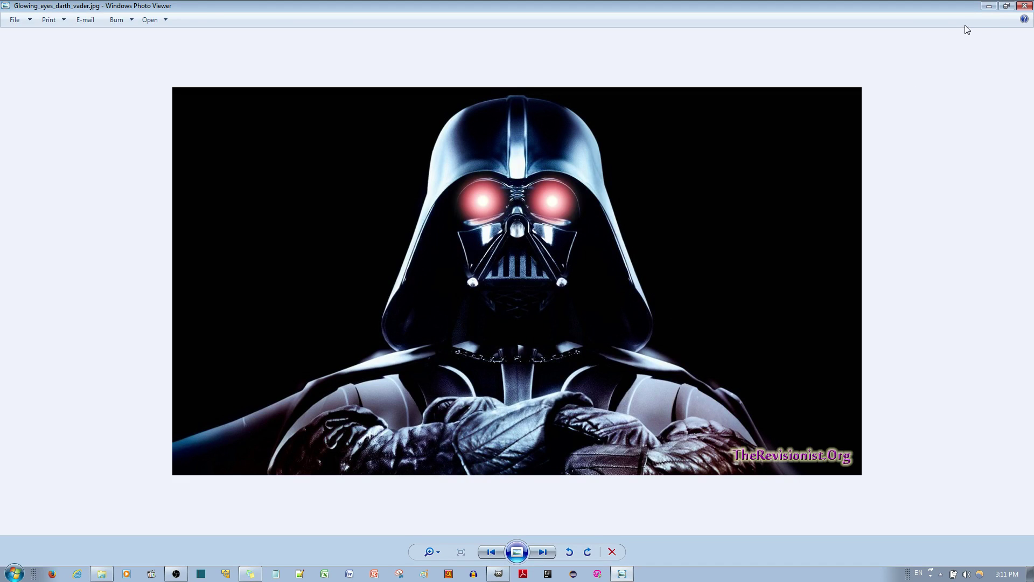
pyautogui.click(989, 6)
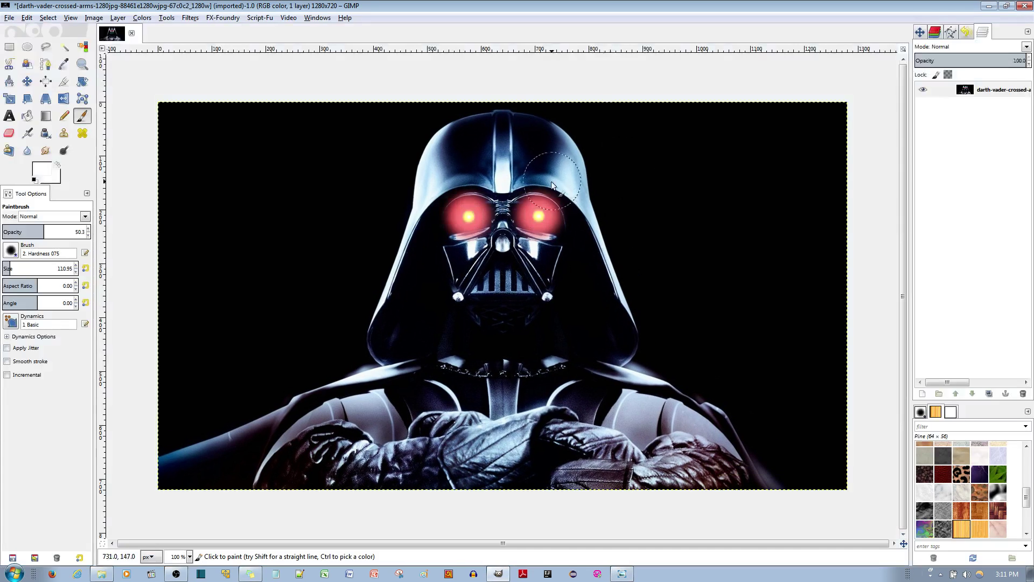
# Paint translucent white over both eyes, then undo both dabs with Ctrl+Z
pyautogui.click(538, 215)
pyautogui.click(468, 216)
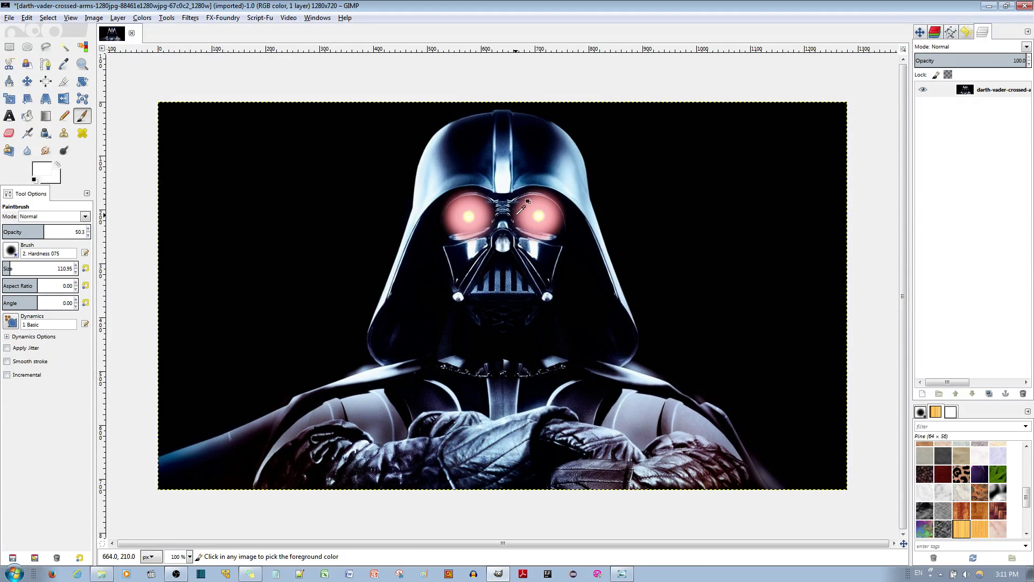
pyautogui.scroll(3, 468, 216)
pyautogui.hotkey('ctrl', 'z')
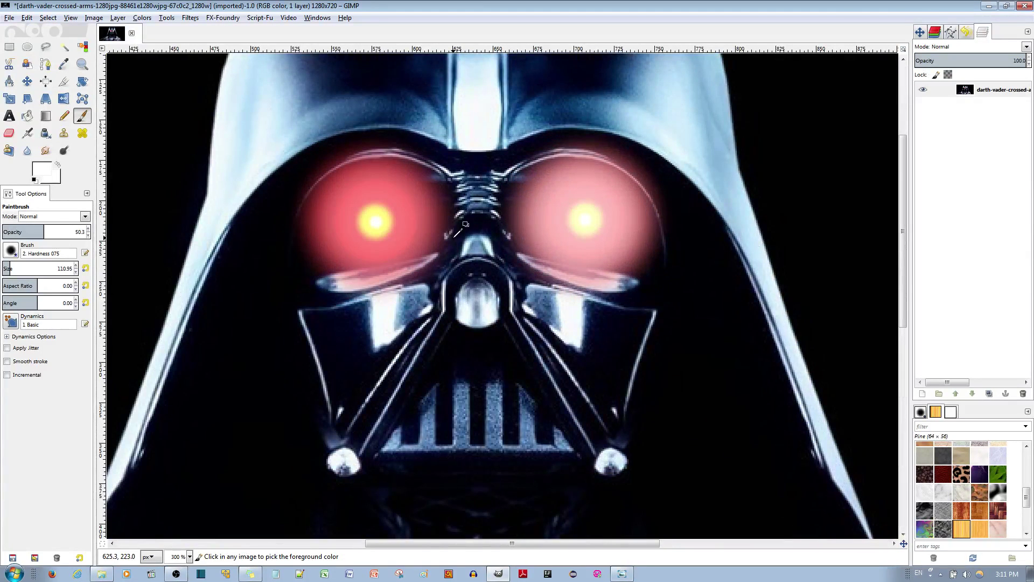
pyautogui.hotkey('ctrl', 'z')
# Set opacity to 100 and mode to Overlay, then brighten the eye glows with white
pyautogui.moveTo(53, 227); pyautogui.dragTo(111, 232)
pyautogui.click(85, 216)
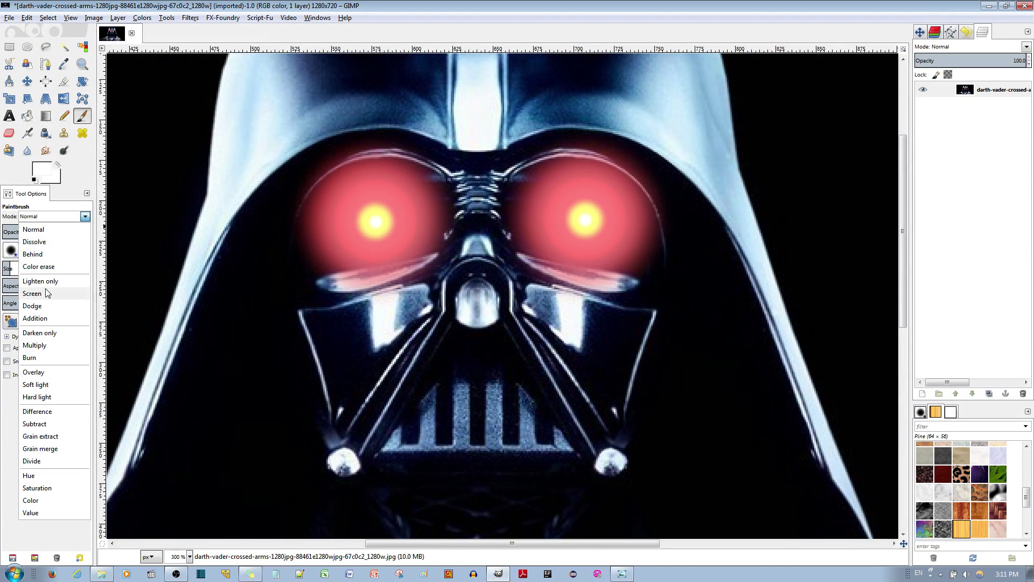
pyautogui.click(33, 372)
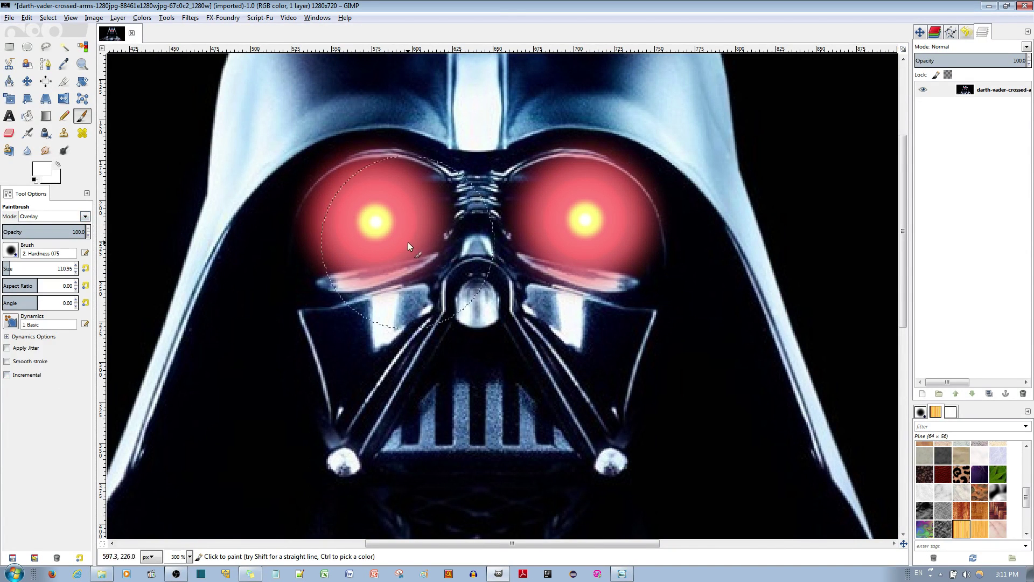
pyautogui.click(374, 225)
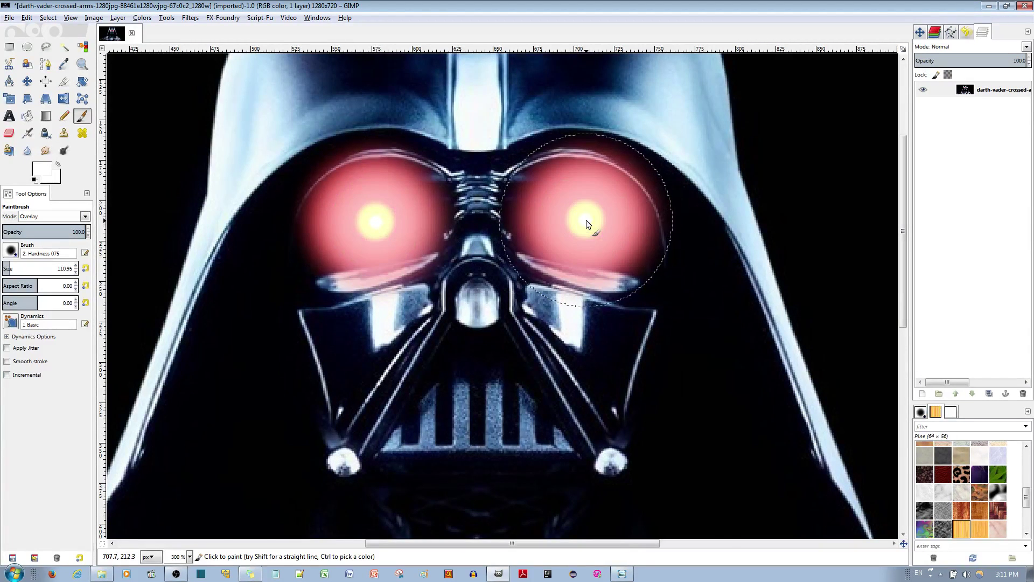
pyautogui.scroll(-2, 553, 240)
pyautogui.scroll(-1, 547, 248)
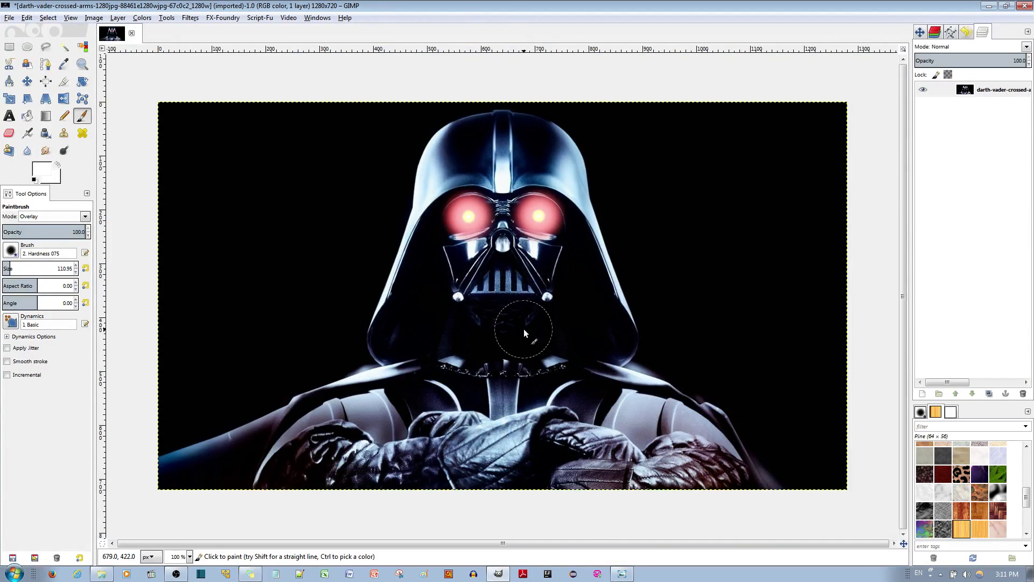
# Toggle the Glowing_eyes_darth_vader.jpg reference photo in Photo Viewer to compare with the edit
pyautogui.click(622, 574)
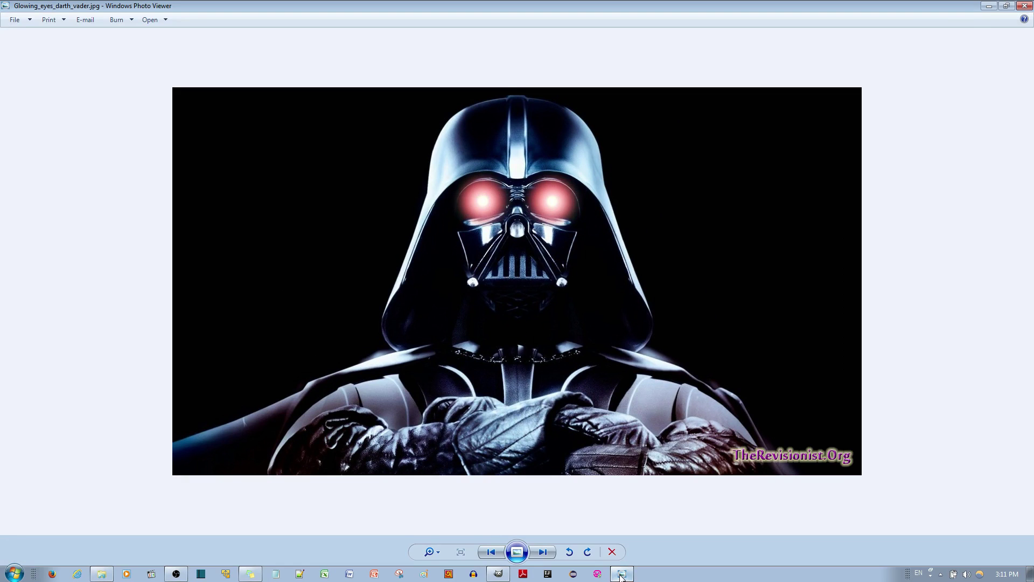
pyautogui.click(621, 575)
pyautogui.click(622, 575)
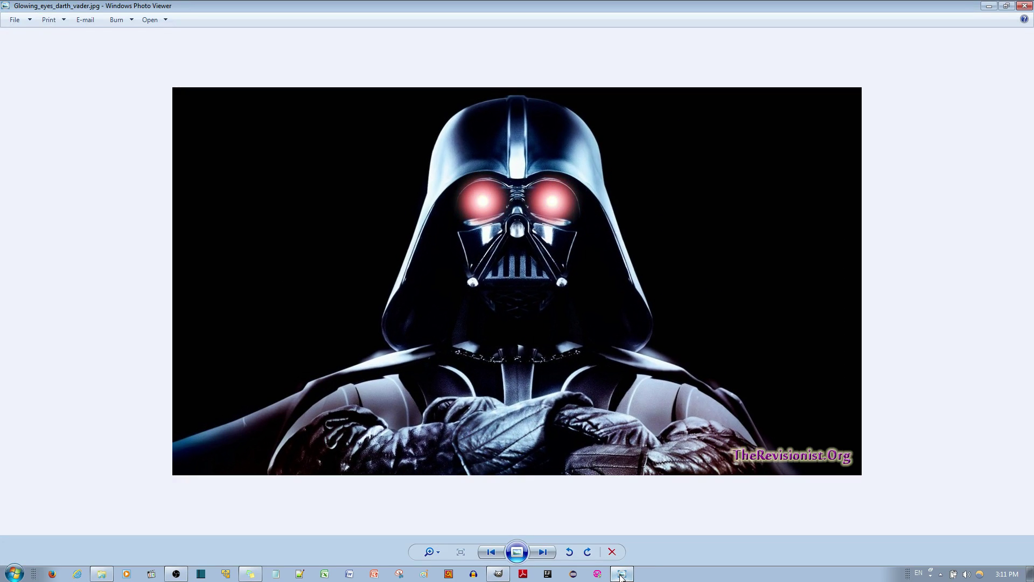